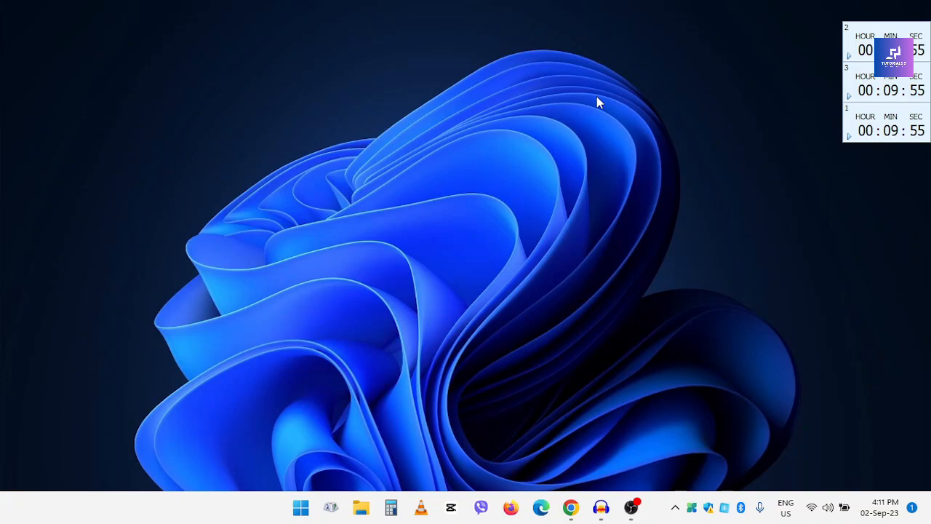
- Switch to Chrome and open studio.d-id.com in a new browser tab
click(573, 511)
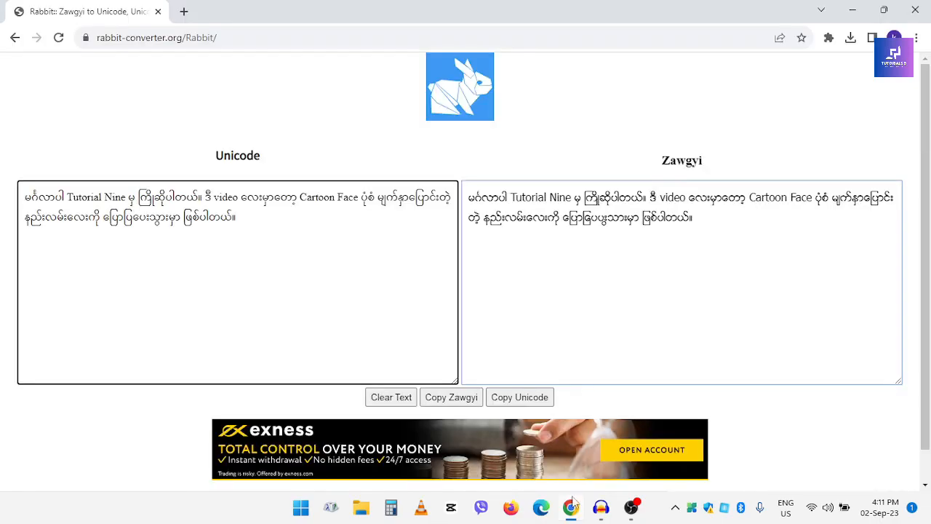
click(181, 10)
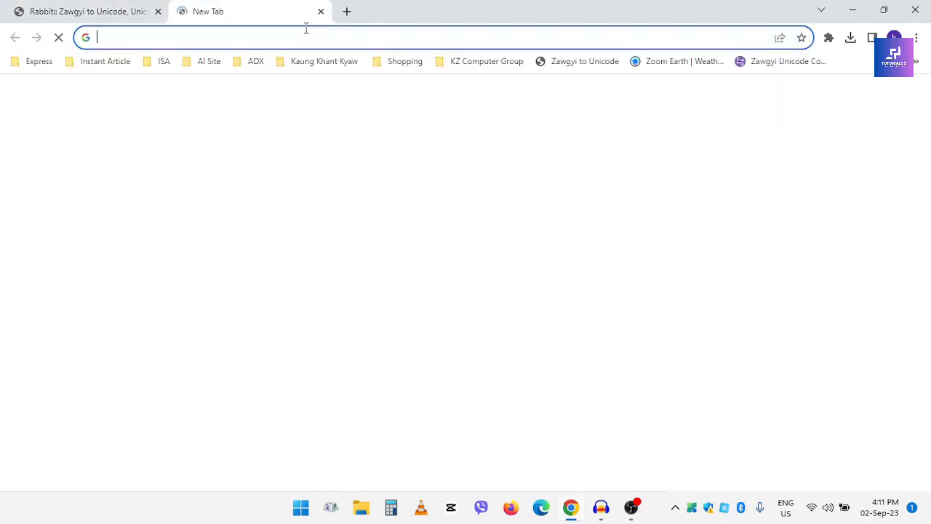
text(s)
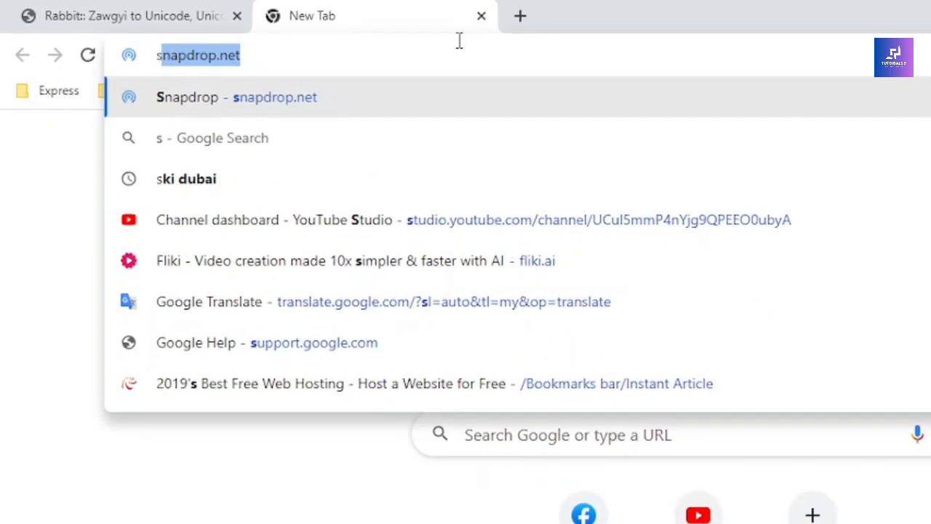
text(tudio.)
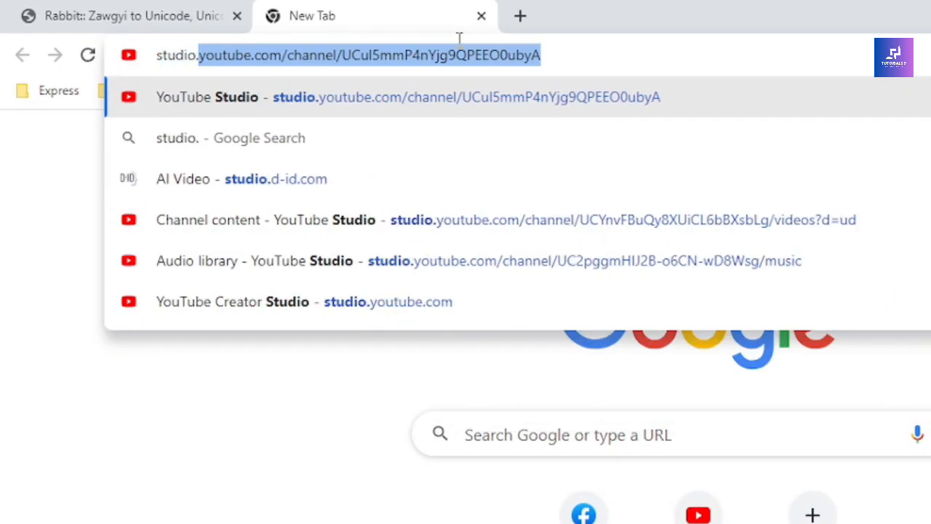
text(d-i)
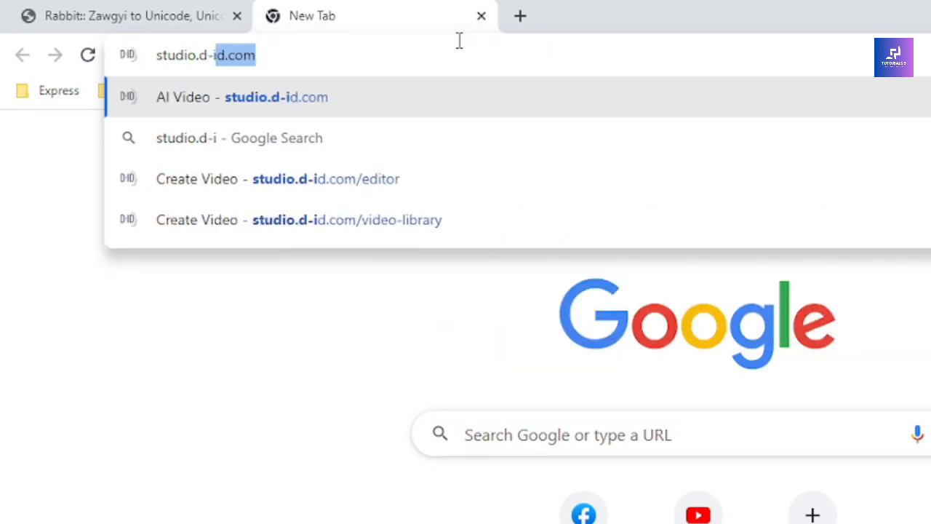
text(d.com)
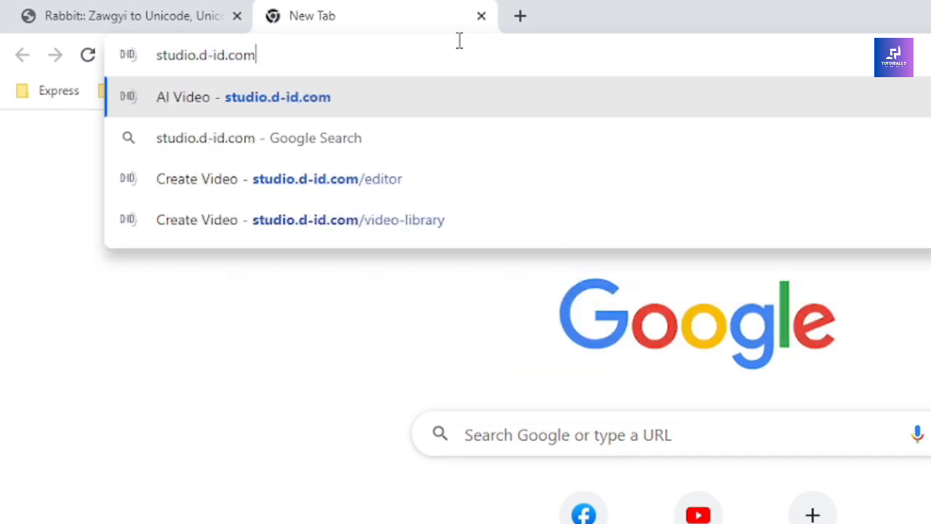
key(Return)
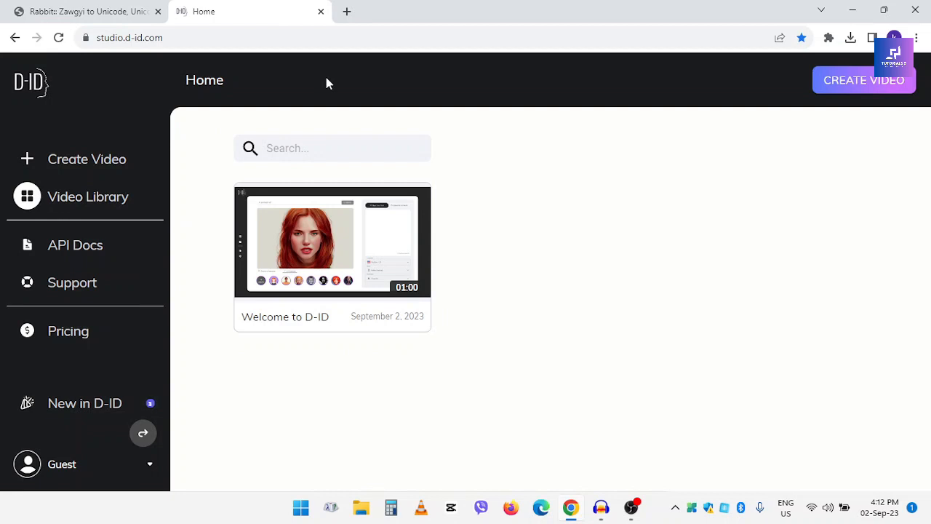
- Log in to D-ID with a Google account, dismissing the new-editor offer, and start a new video
click(88, 466)
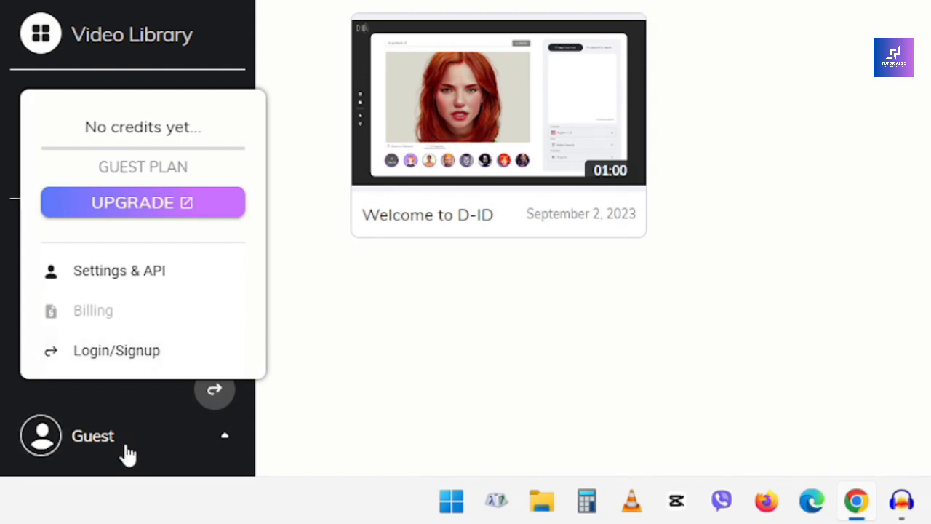
click(167, 362)
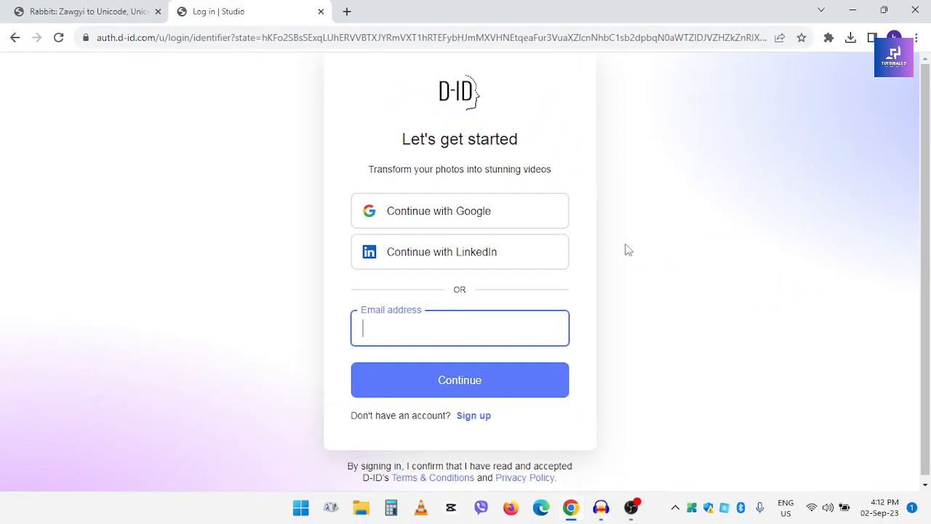
click(519, 219)
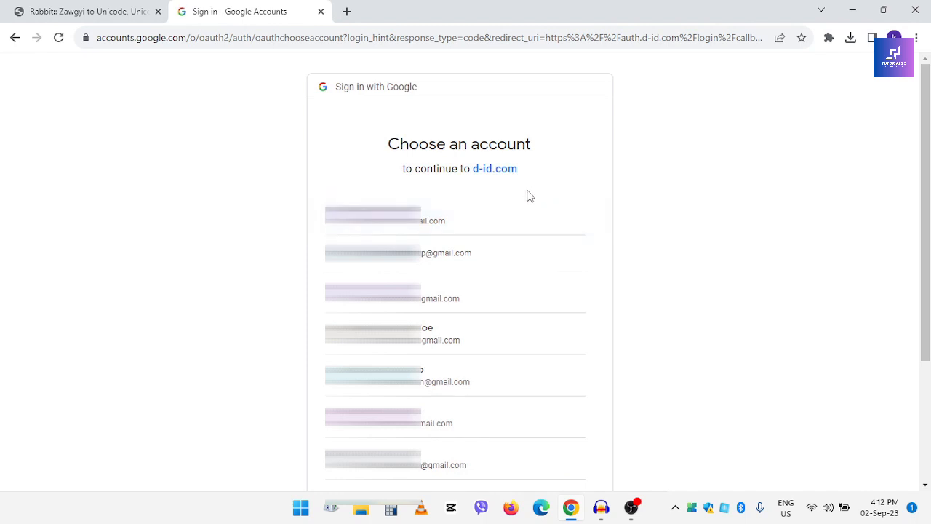
click(477, 228)
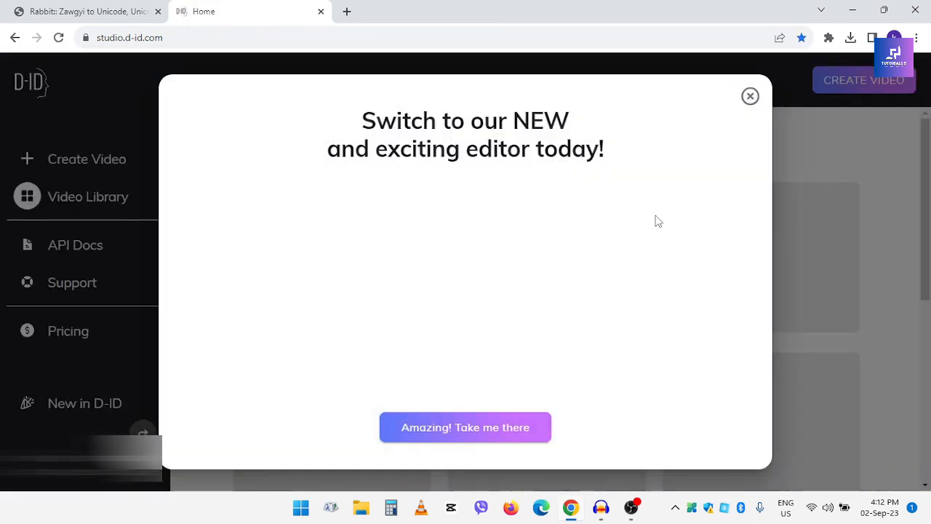
click(750, 100)
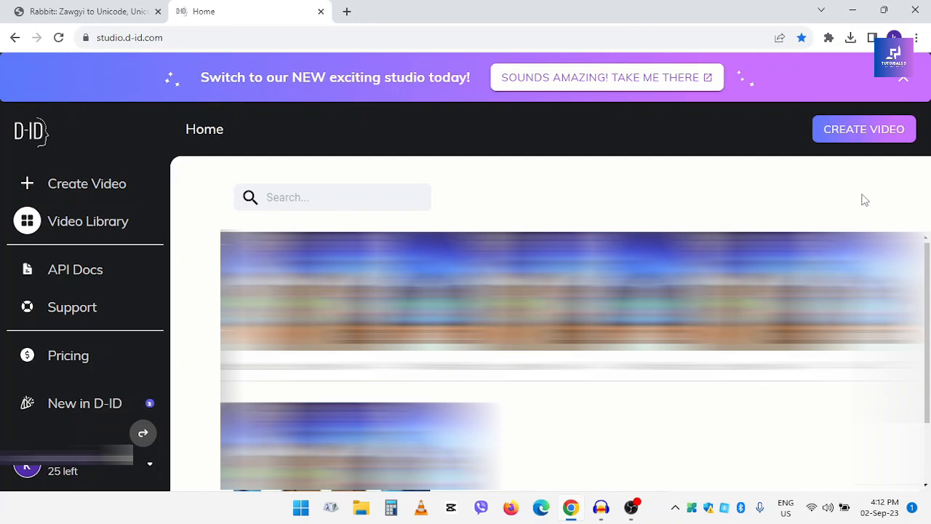
click(878, 142)
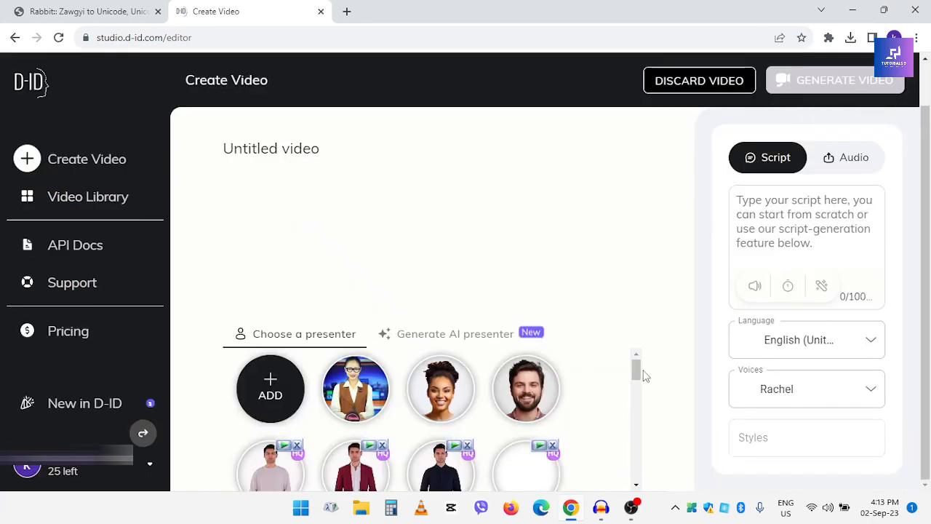
scroll(633, 389, down, 3)
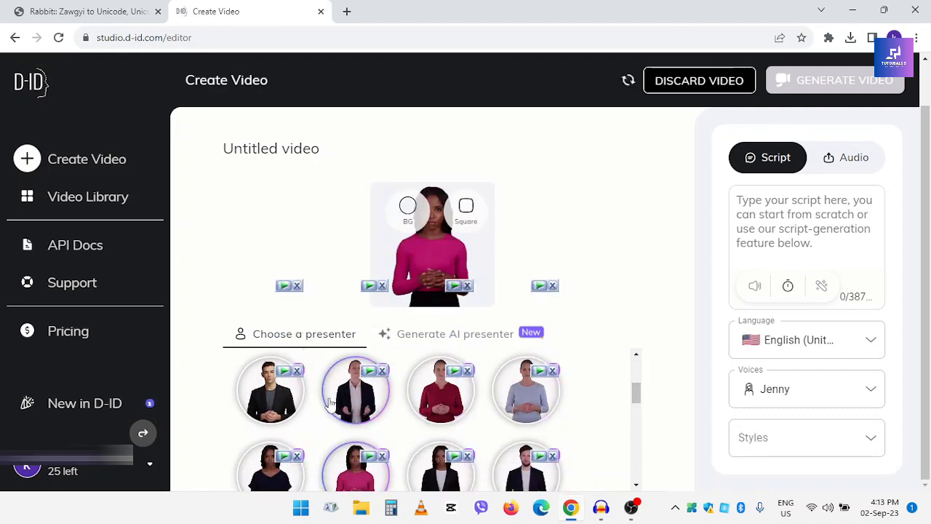
click(280, 409)
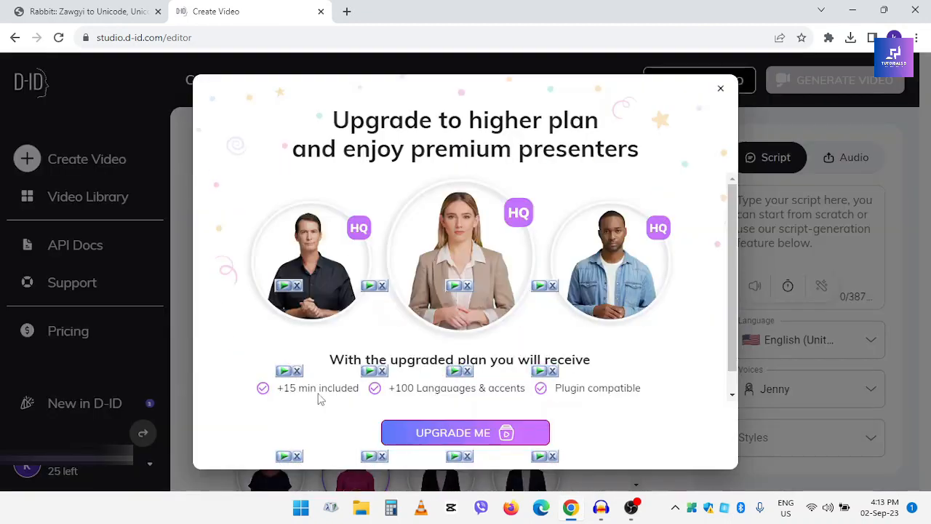
click(720, 88)
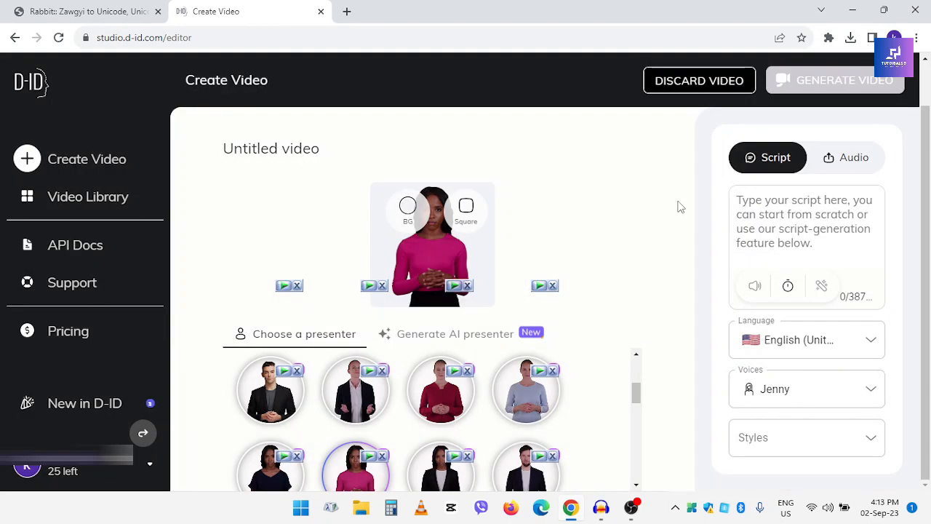
drag(638, 391, 640, 367)
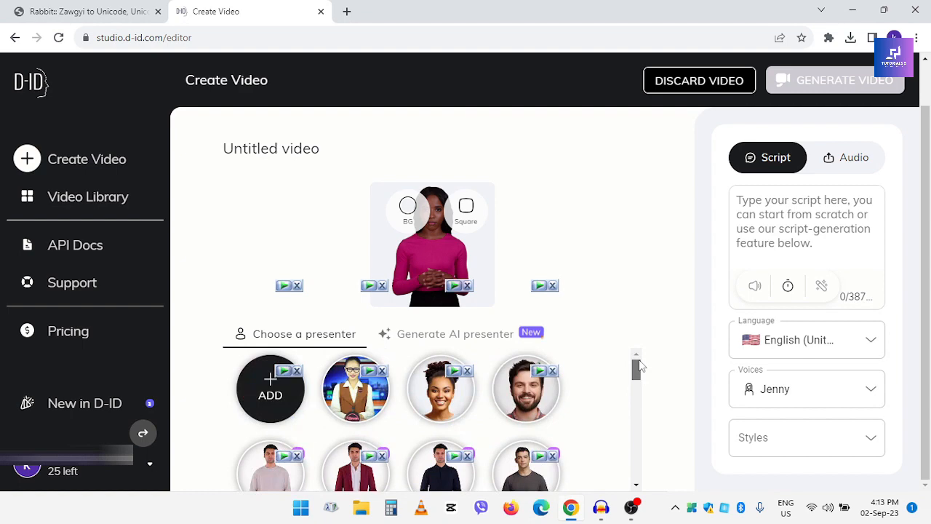
mouse_move(275, 399)
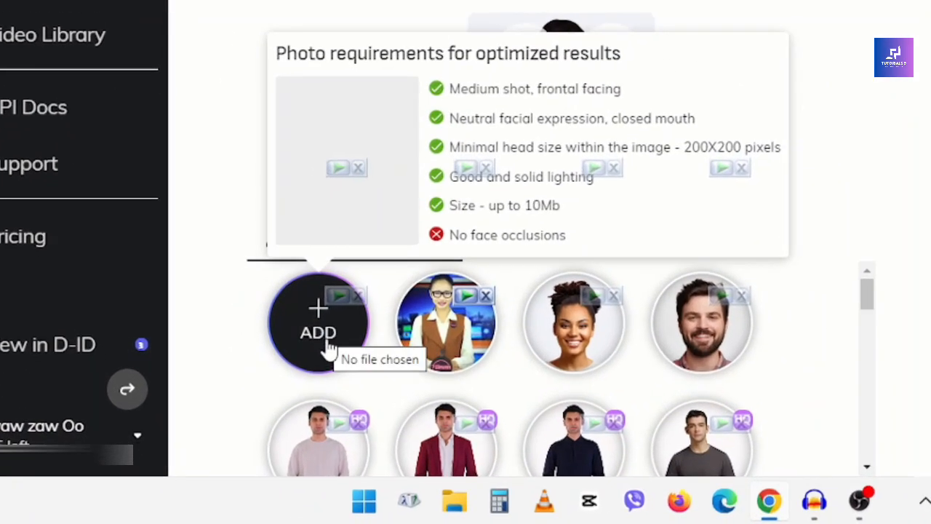
click(276, 403)
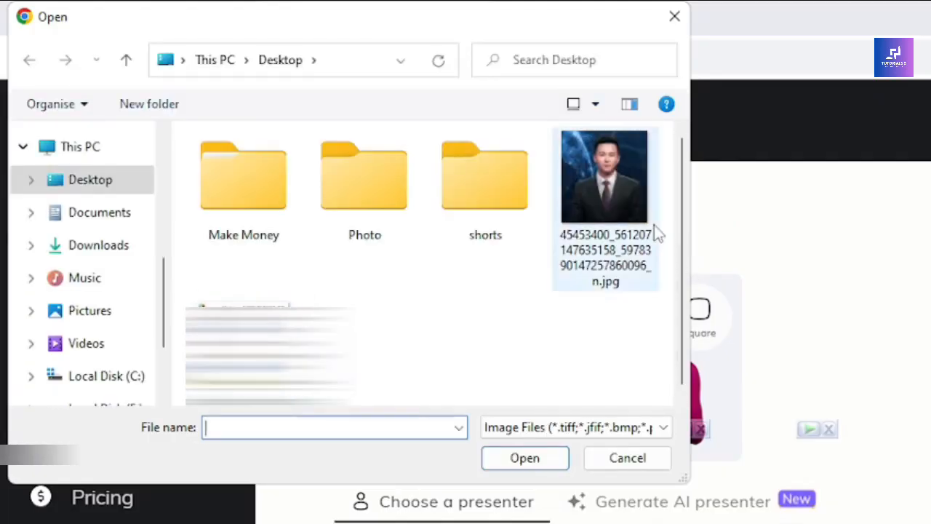
click(654, 227)
click(536, 460)
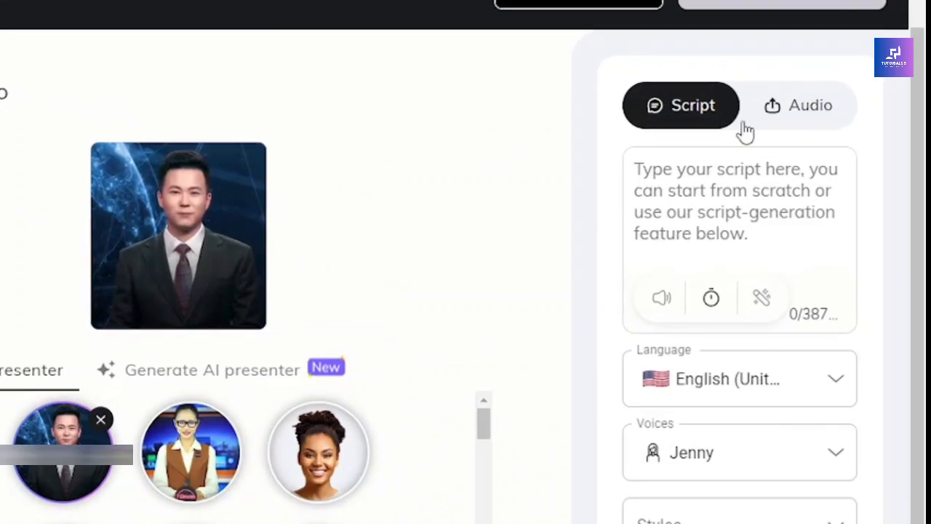
- Copy the Unicode version of the Burmese text from the Rabbit converter page and paste it as the video's script
click(806, 122)
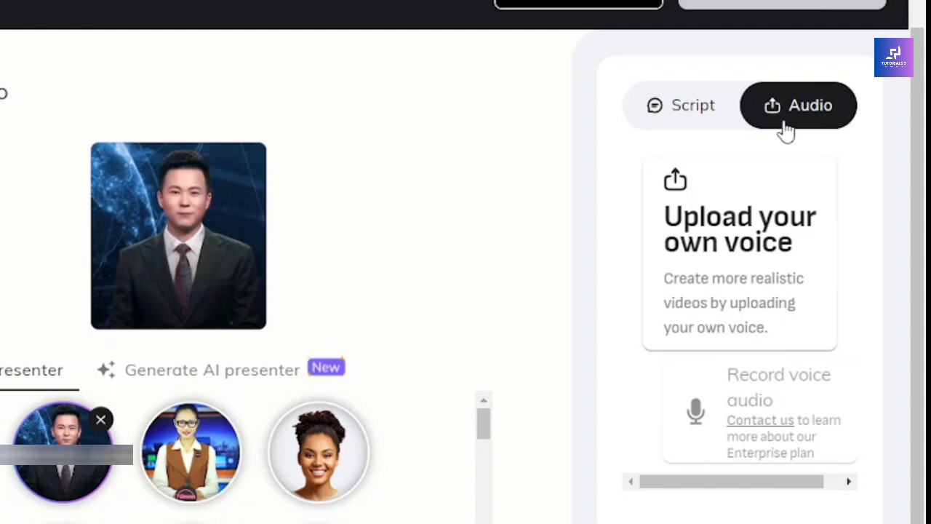
click(715, 122)
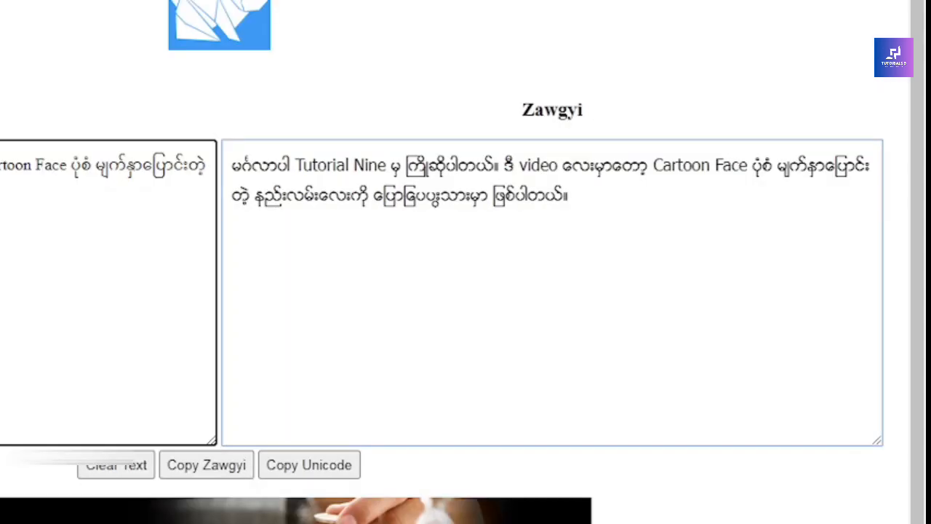
click(297, 469)
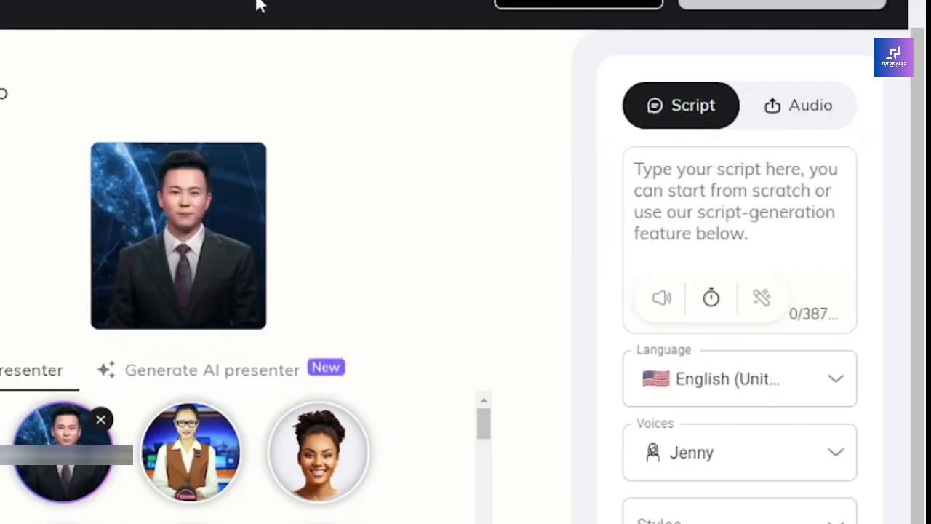
click(760, 196)
key(ctrl+v)
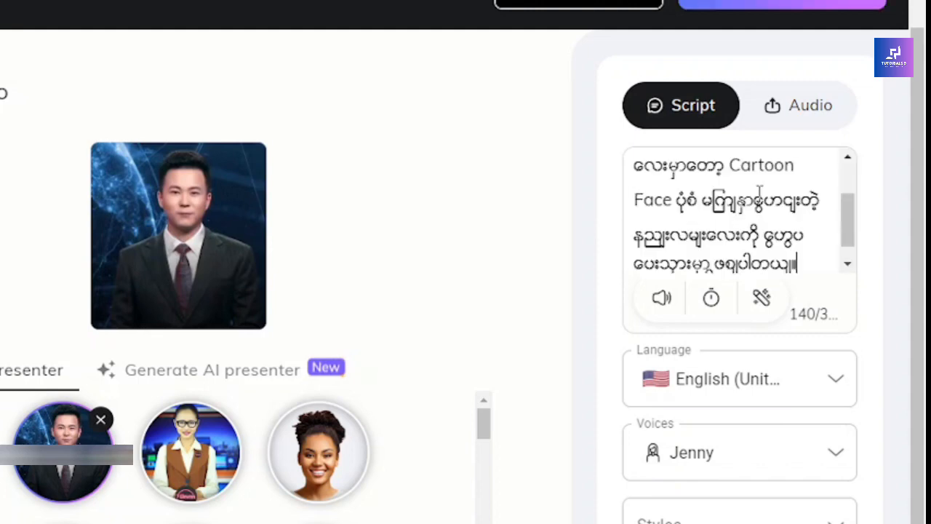
scroll(848, 218, down, 1)
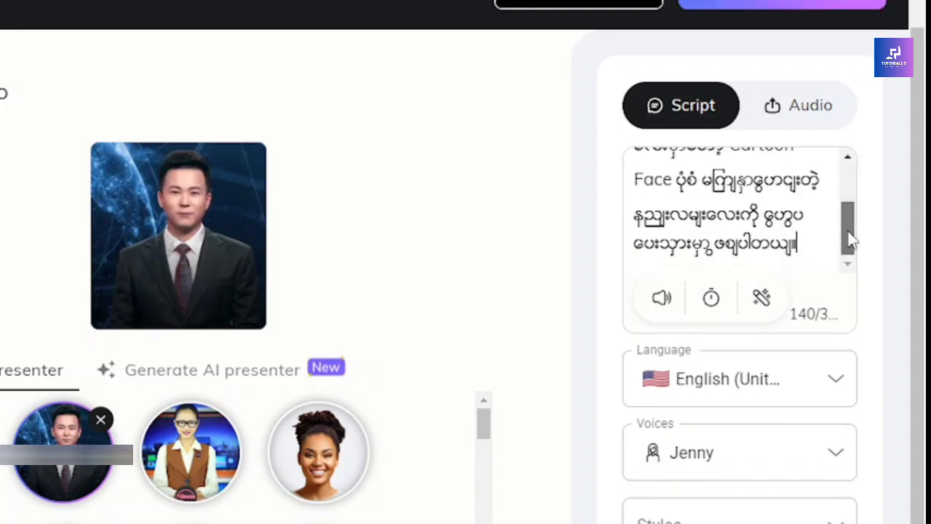
drag(850, 236, 852, 193)
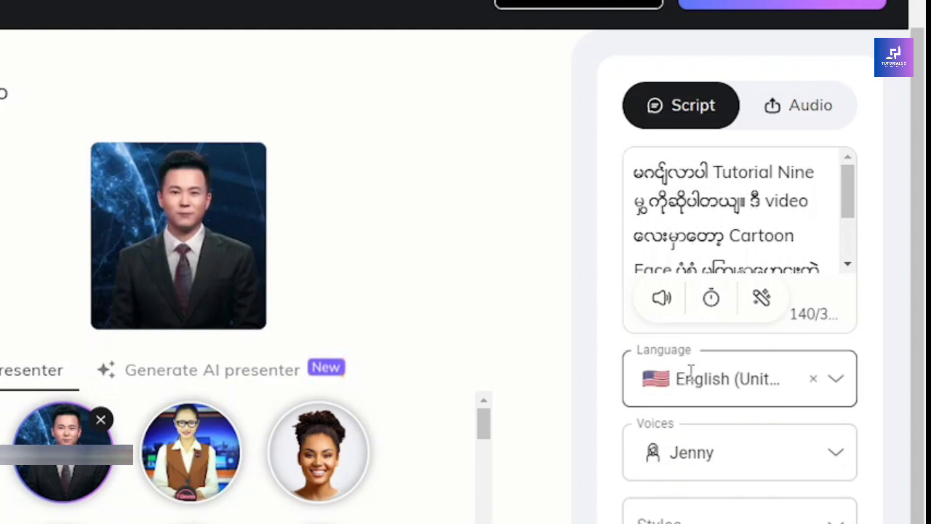
- Set the script's language to Burmese (Myanmar) and choose the male voice Thiha
click(819, 379)
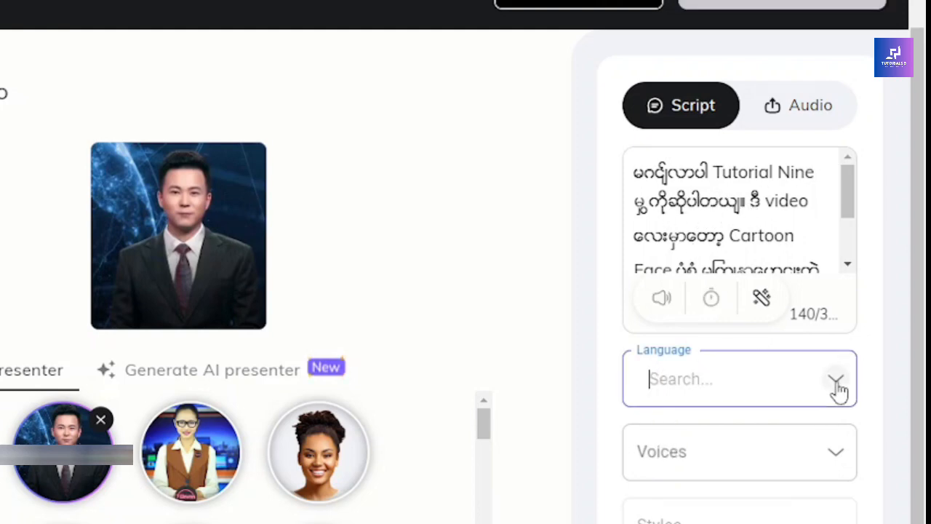
click(836, 386)
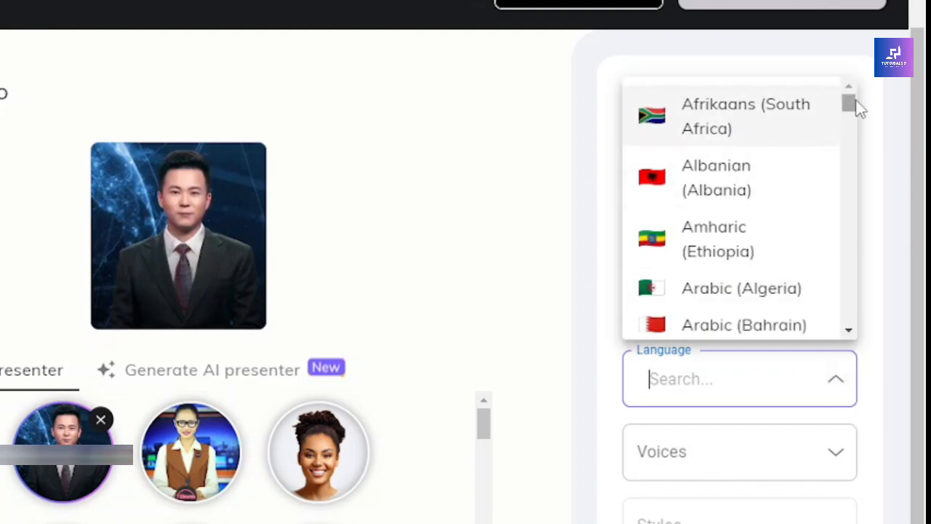
drag(855, 105, 863, 139)
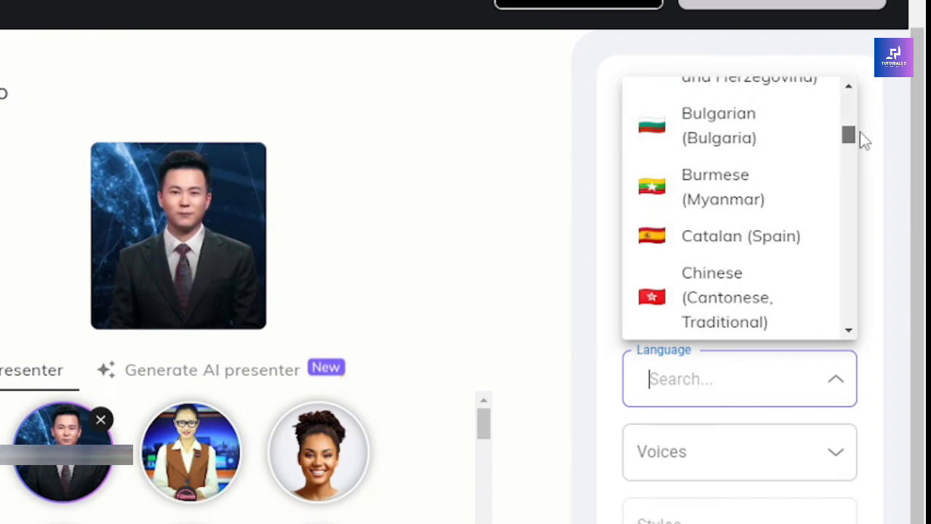
click(745, 193)
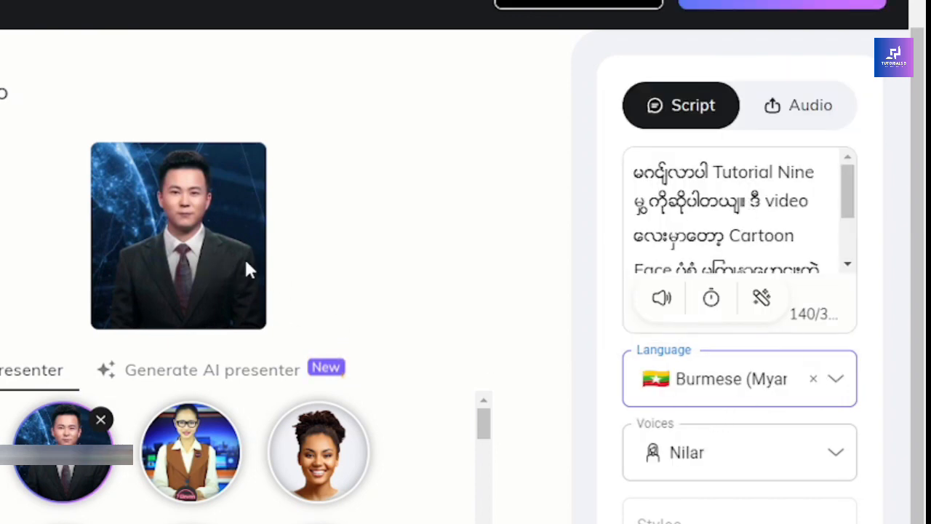
click(840, 450)
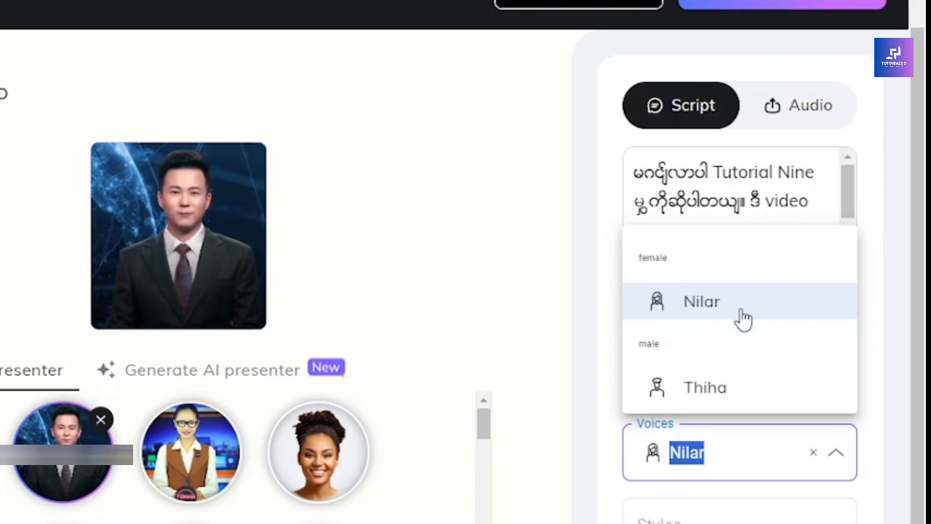
click(718, 391)
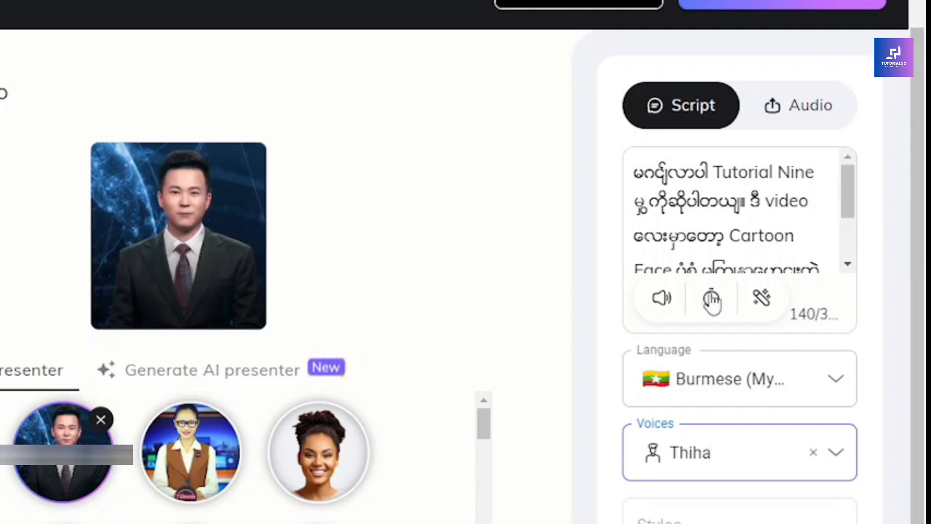
- Listen to the script in the selected voice and generate the video
click(665, 309)
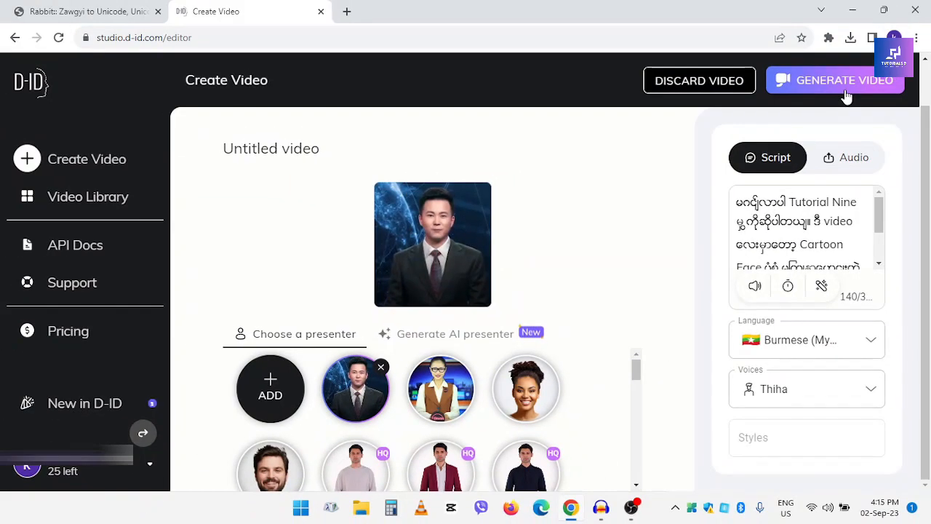
click(845, 82)
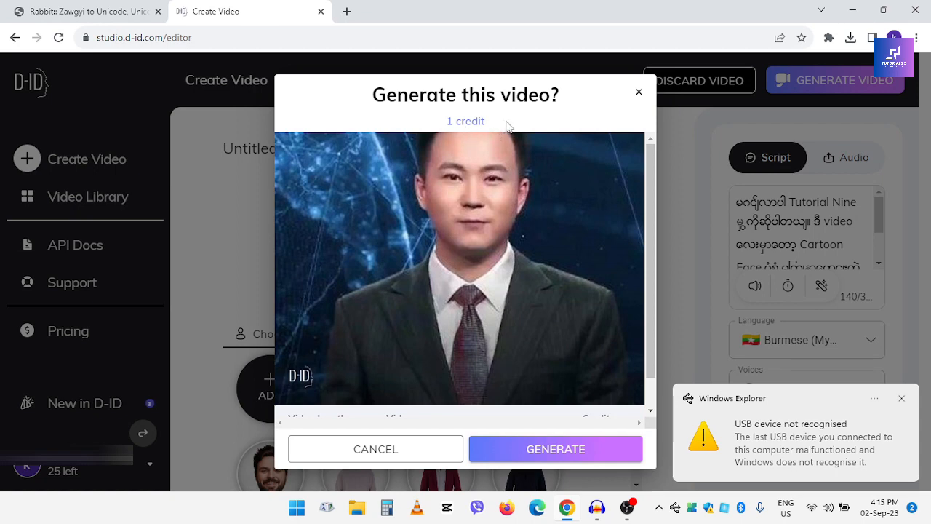
click(595, 458)
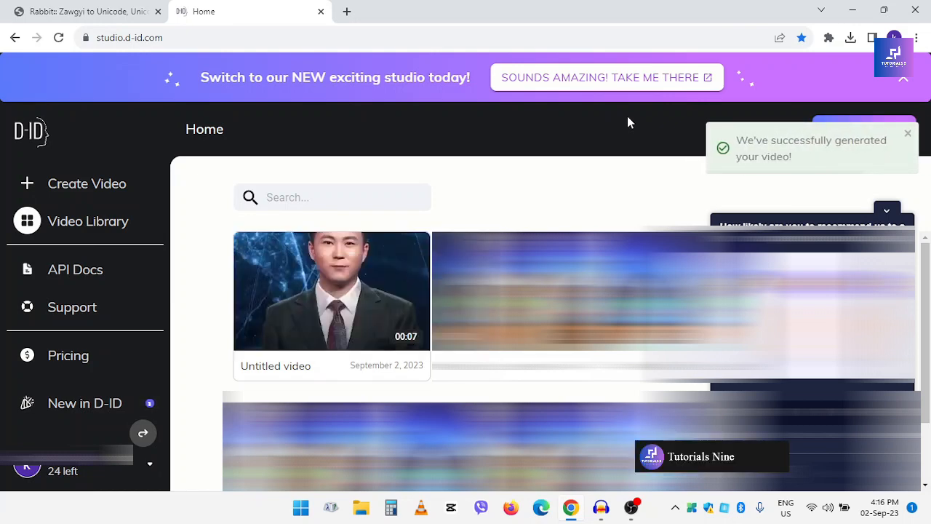
- Download the generated untitled video from the library and play the downloaded file Untitled video.mp4
mouse_move(374, 275)
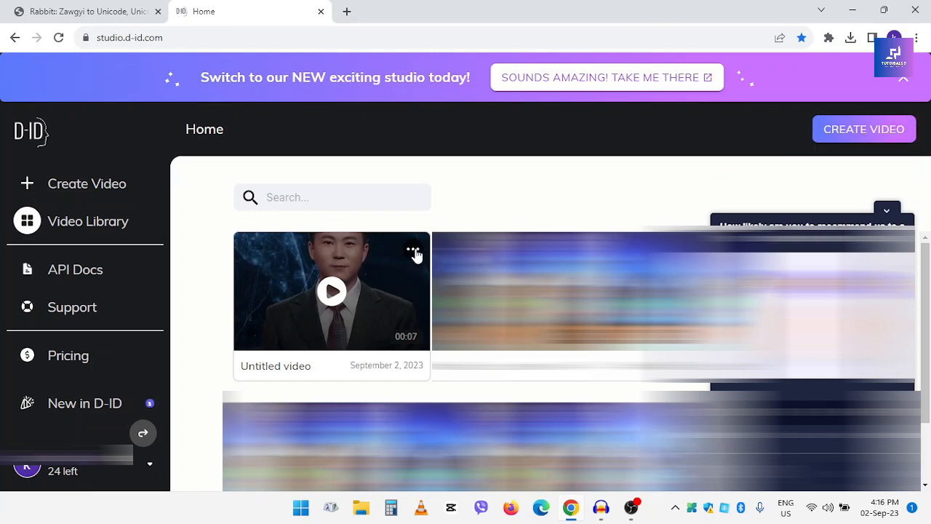
click(412, 249)
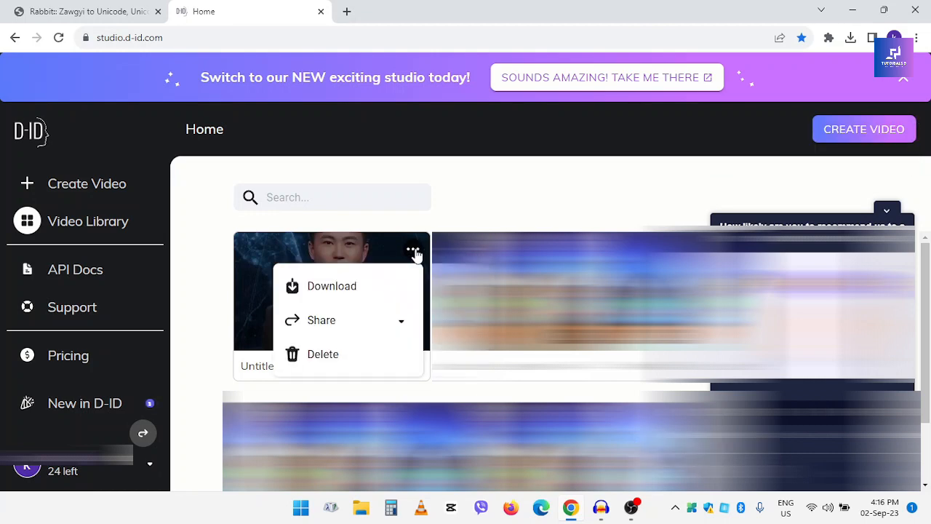
click(362, 291)
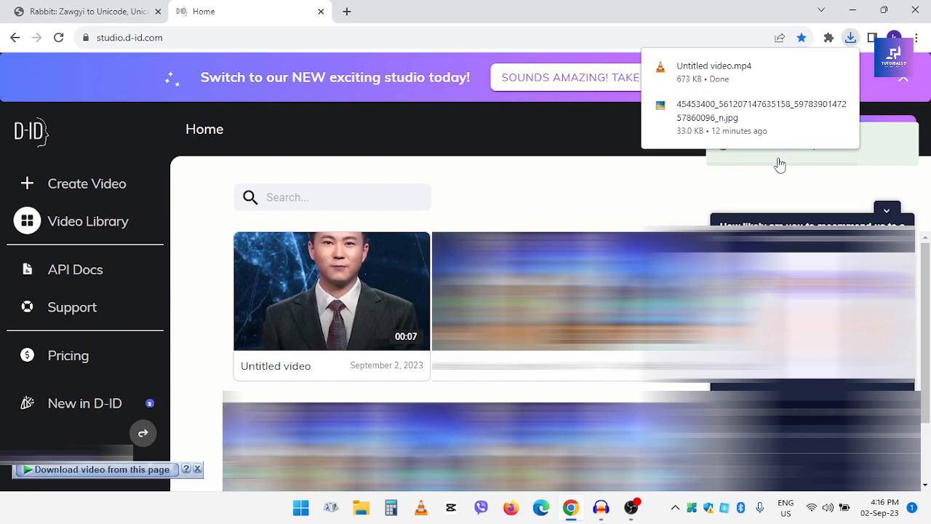
click(763, 87)
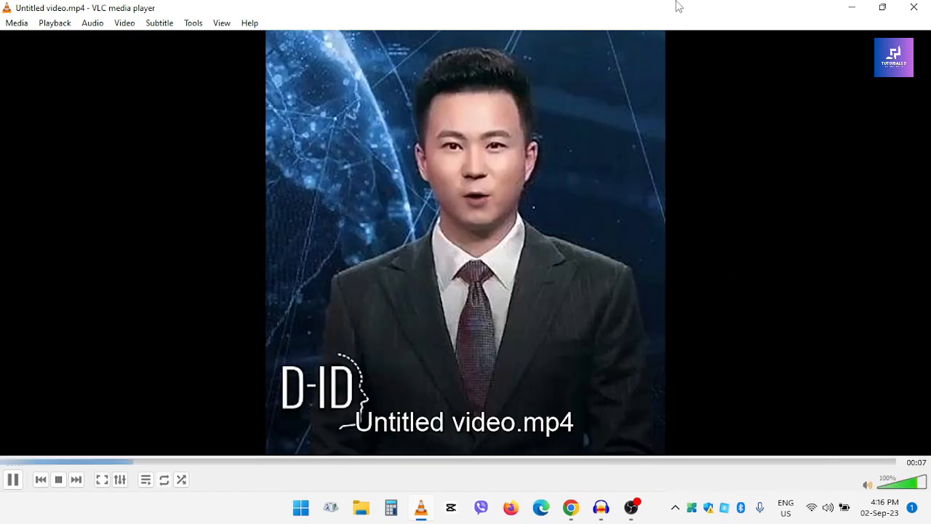